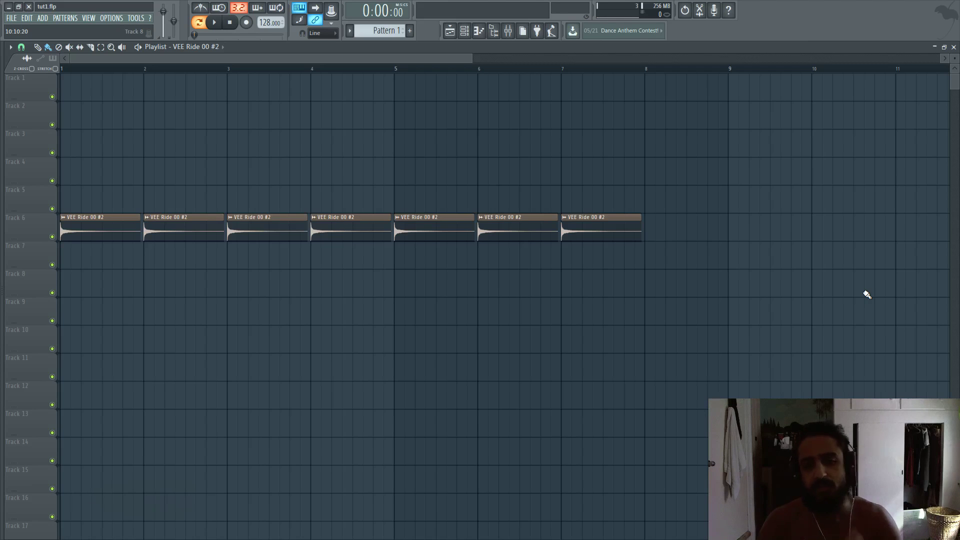
# - Open the VEE Ride clip's sample settings, centre the window, and list the declicking modes
pyautogui.doubleClick(353, 225)
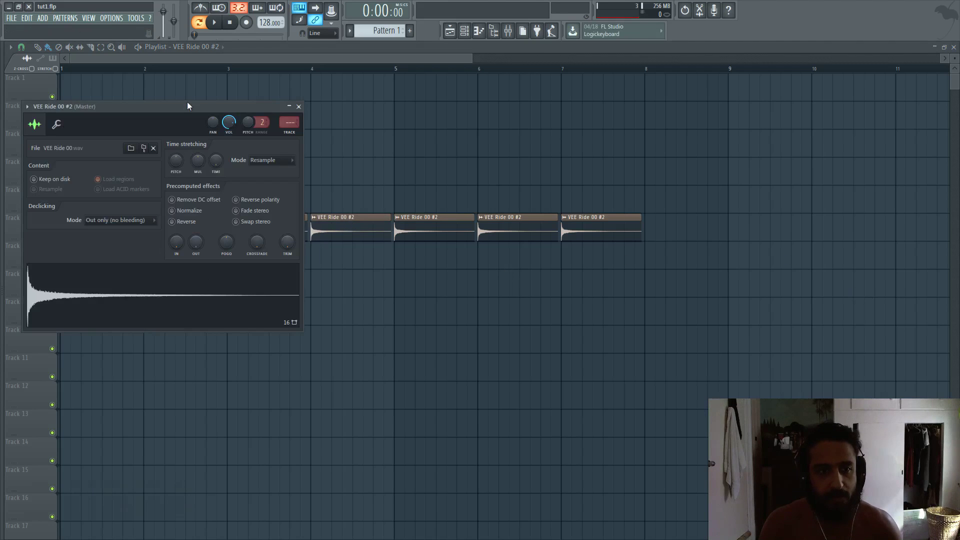
pyautogui.moveTo(188, 102); pyautogui.dragTo(642, 157)
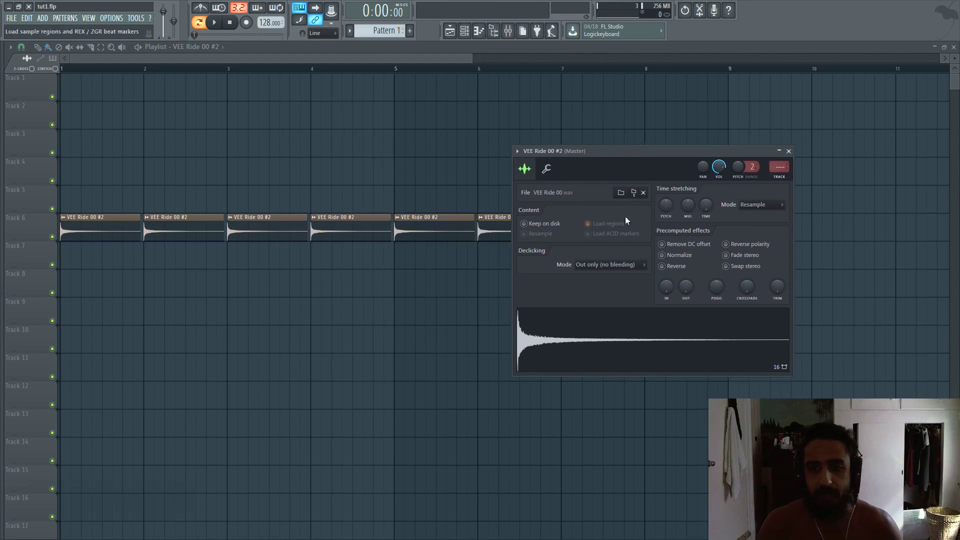
pyautogui.moveTo(606, 150); pyautogui.dragTo(472, 104)
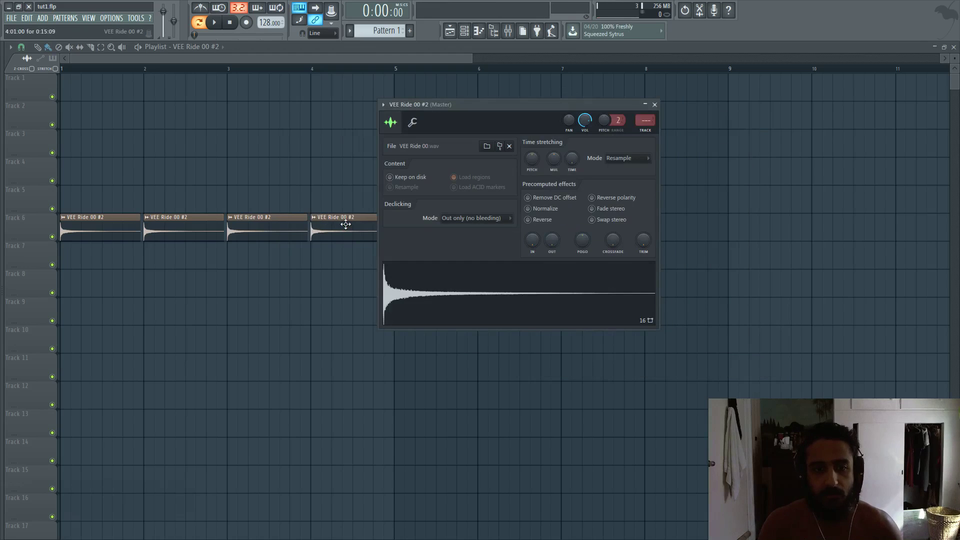
pyautogui.click(463, 218)
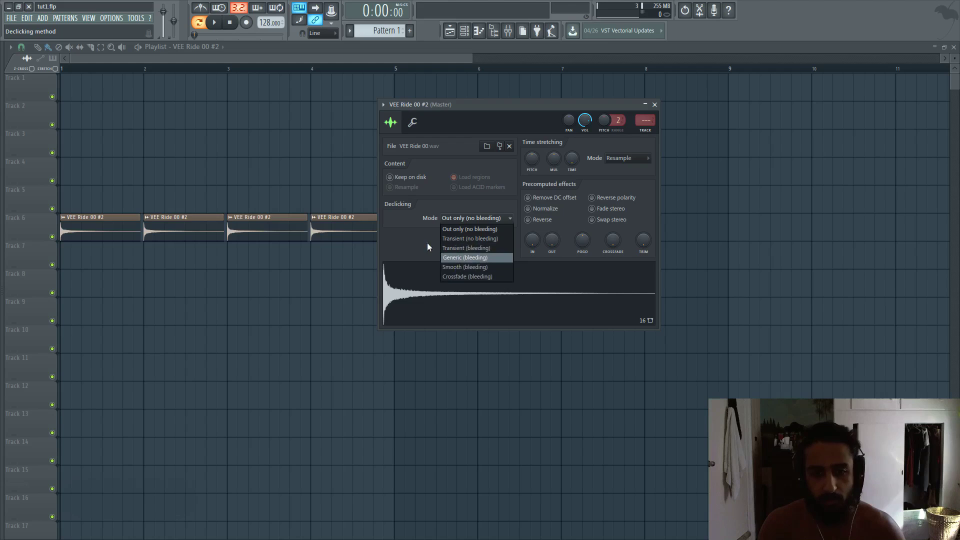
# - Dismiss the declicking mode list unchanged and close the VEE Ride 00 #2 settings window
pyautogui.click(401, 235)
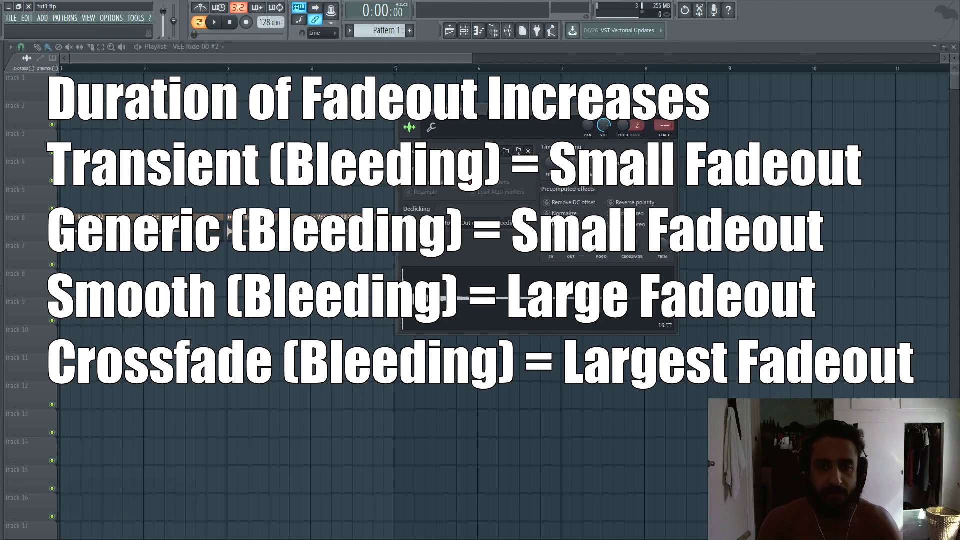
pyautogui.moveTo(500, 110); pyautogui.dragTo(598, 105)
pyautogui.click(590, 218)
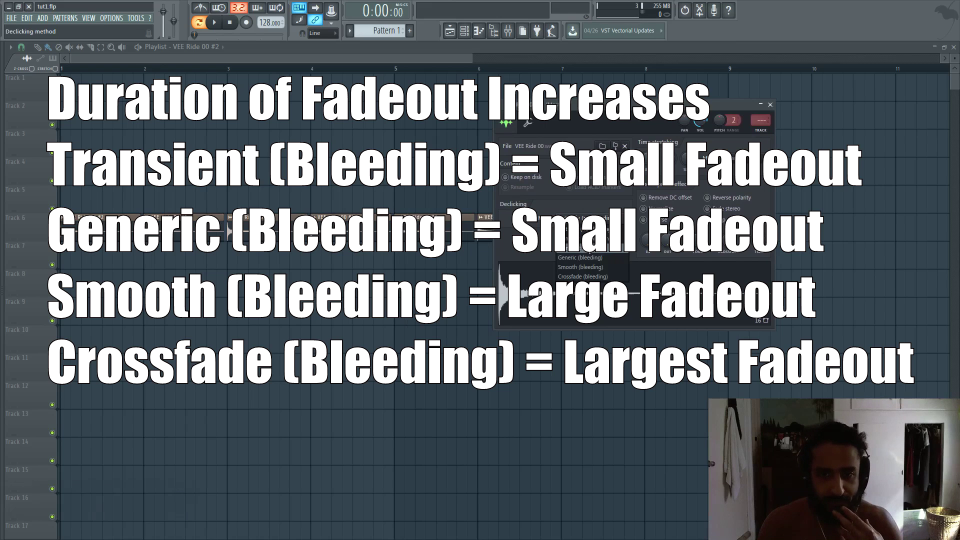
pyautogui.click(590, 250)
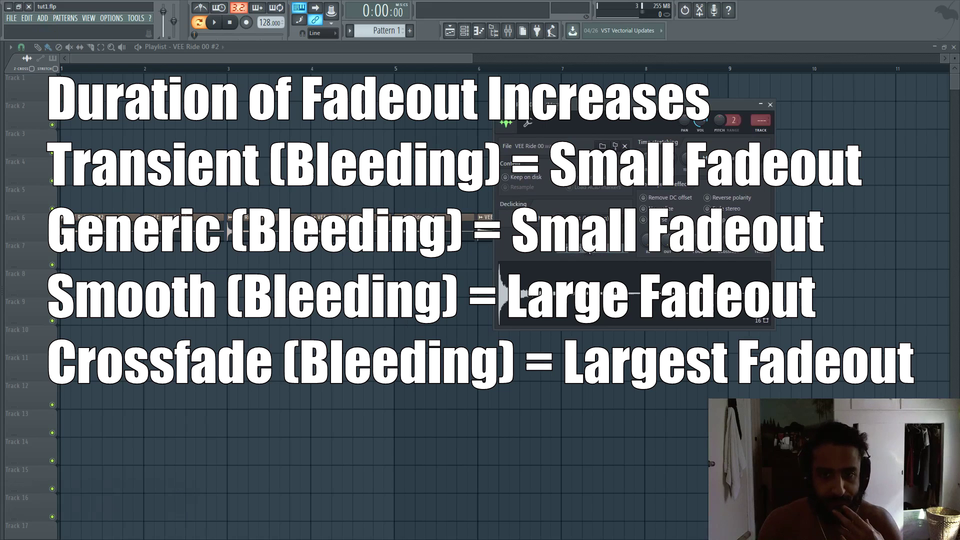
pyautogui.press('Escape')
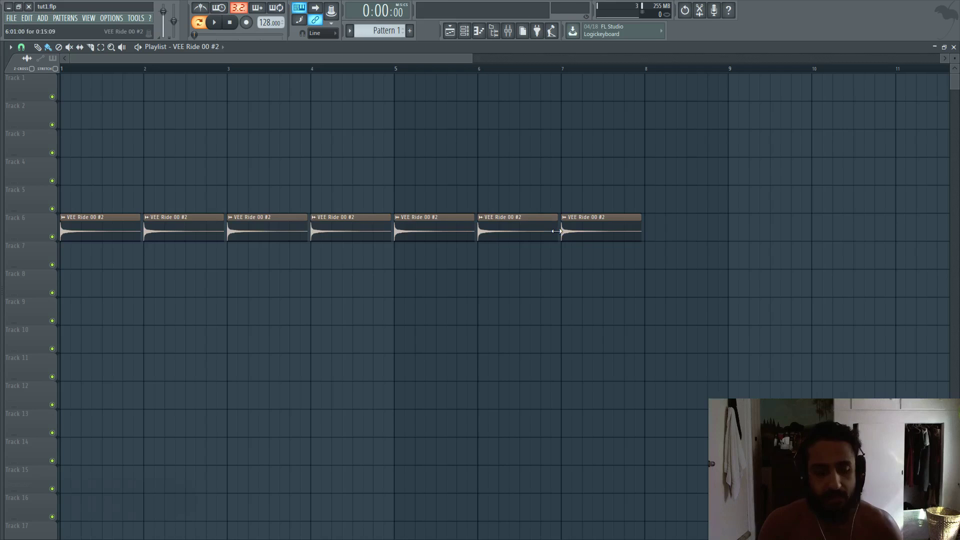
# - Select all seven Track 6 ride clips, trim them shorter together, then deselect them
pyautogui.hotkey('ctrl', 'a')
pyautogui.moveTo(556, 231); pyautogui.dragTo(590, 257)
pyautogui.scroll(3, 503, 243)
pyautogui.scroll(2, 503, 243)
pyautogui.click(589, 257)
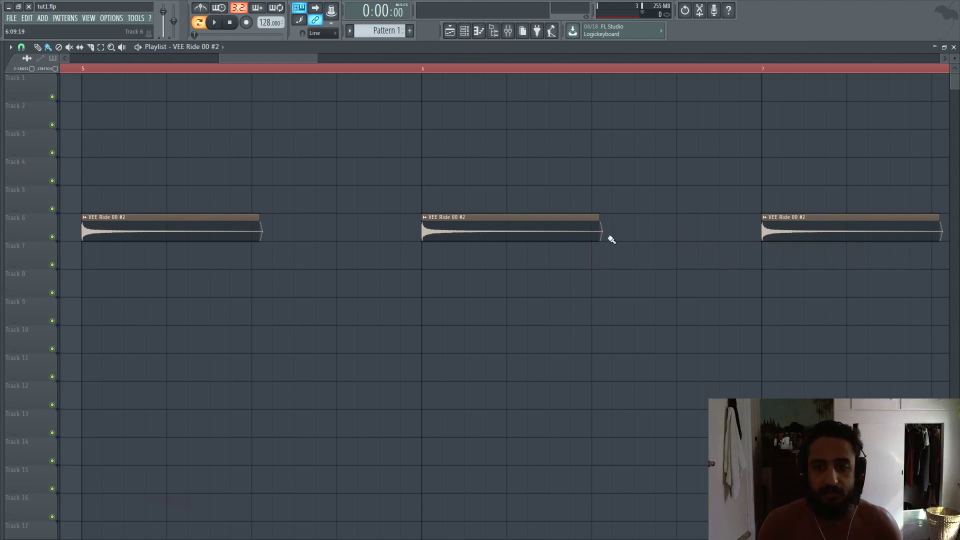
pyautogui.scroll(3, 611, 236)
pyautogui.scroll(2, 952, 59)
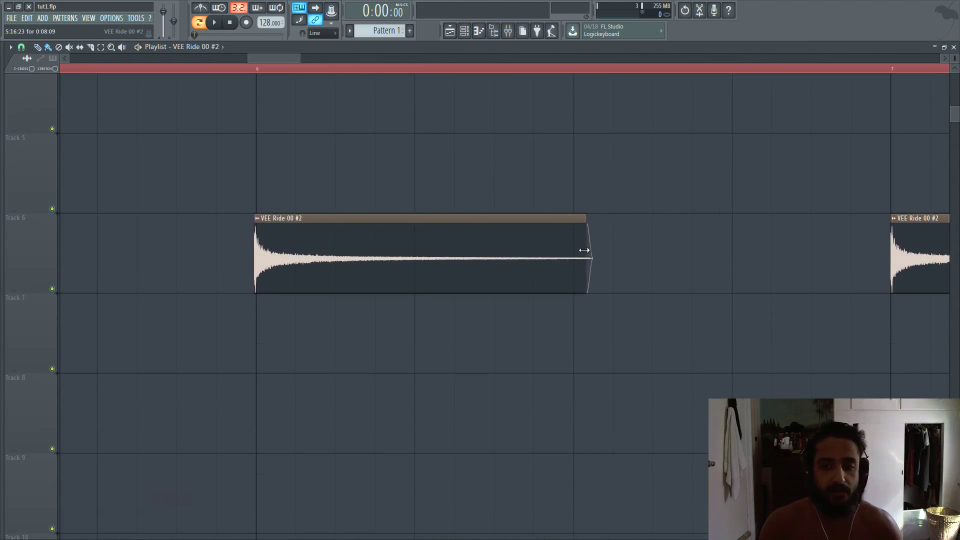
pyautogui.scroll(-4, 580, 250)
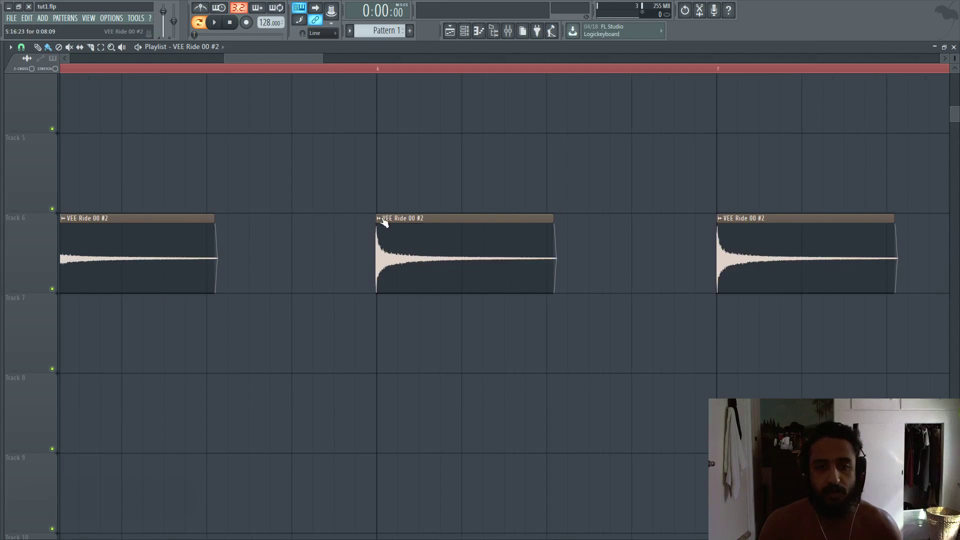
# - Add a Volume multiplier automation clip for the middle ride clip and raise its end point near the top
pyautogui.click(380, 218)
pyautogui.click(540, 295)
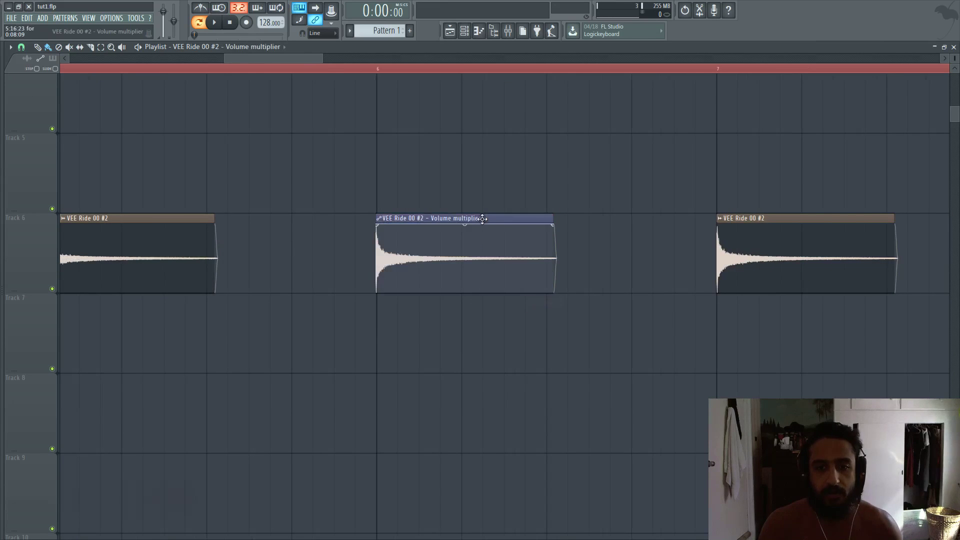
pyautogui.moveTo(481, 220); pyautogui.dragTo(481, 111)
pyautogui.moveTo(552, 145)
pyautogui.mouseDown()
pyautogui.moveTo(551, 184)
pyautogui.moveTo(557, 144)
pyautogui.moveTo(564, 199)
pyautogui.moveTo(543, 131)
pyautogui.moveTo(558, 144)
pyautogui.mouseUp()
pyautogui.press('super')
pyautogui.press('super')
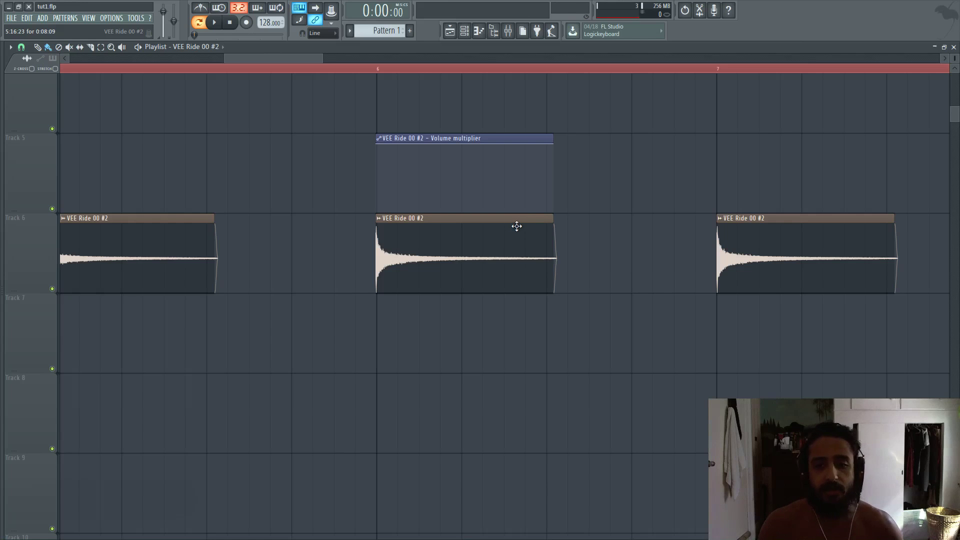
# - Reopen the middle clip's sample settings at the upper left and list the declicking modes
pyautogui.doubleClick(517, 226)
pyautogui.moveTo(547, 109); pyautogui.dragTo(148, 98)
pyautogui.click(188, 206)
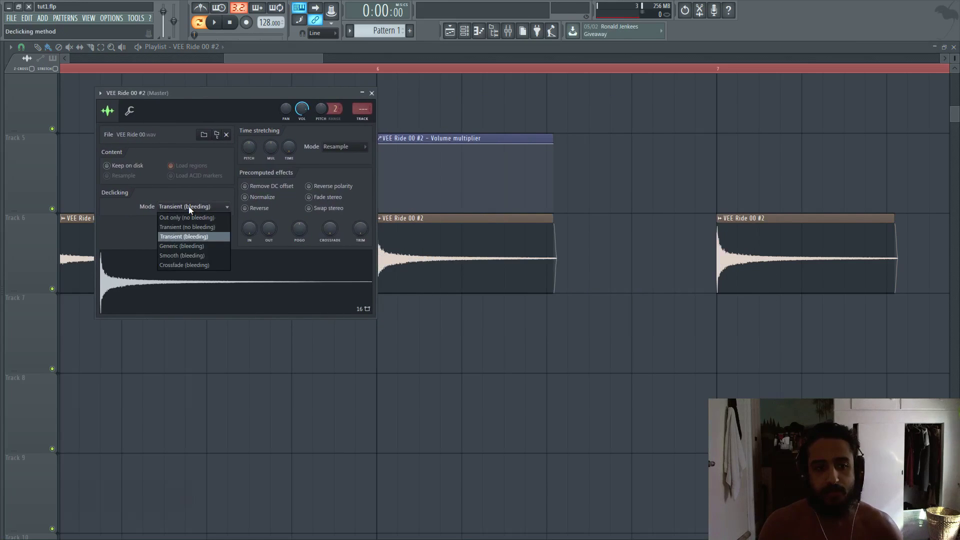
# - Try Generic, then Smooth, settle on Crossfade (bleeding) declicking, and trim the middle clip very short
pyautogui.click(209, 246)
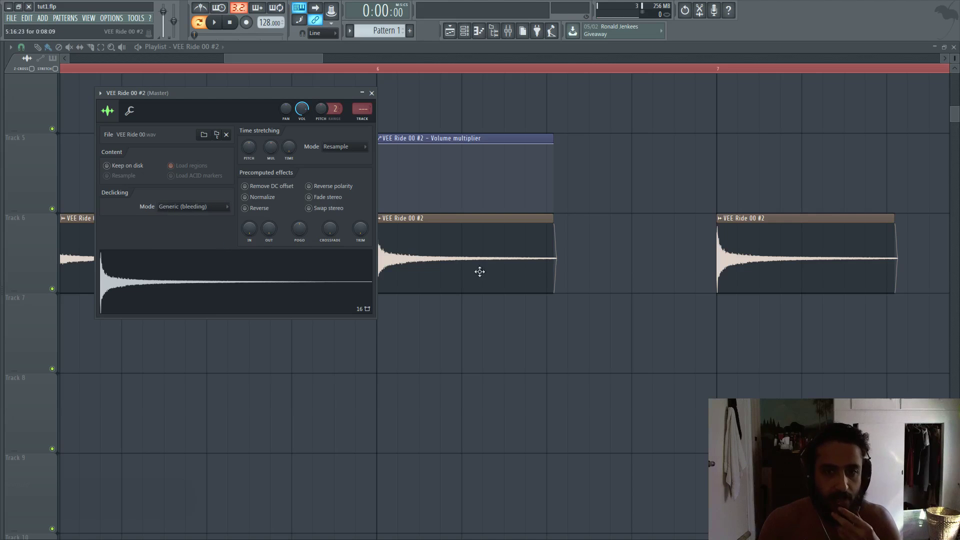
pyautogui.click(210, 207)
pyautogui.click(206, 257)
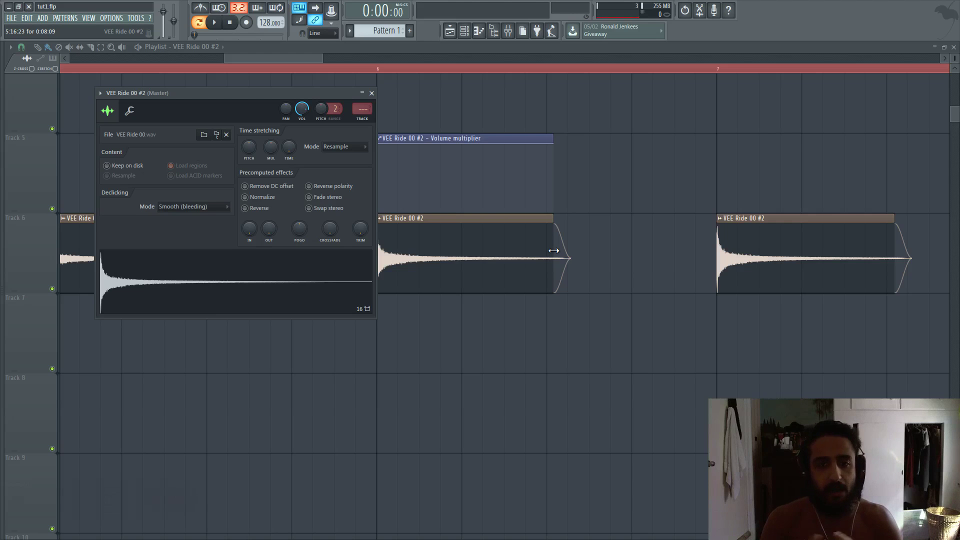
pyautogui.click(215, 203)
pyautogui.click(197, 263)
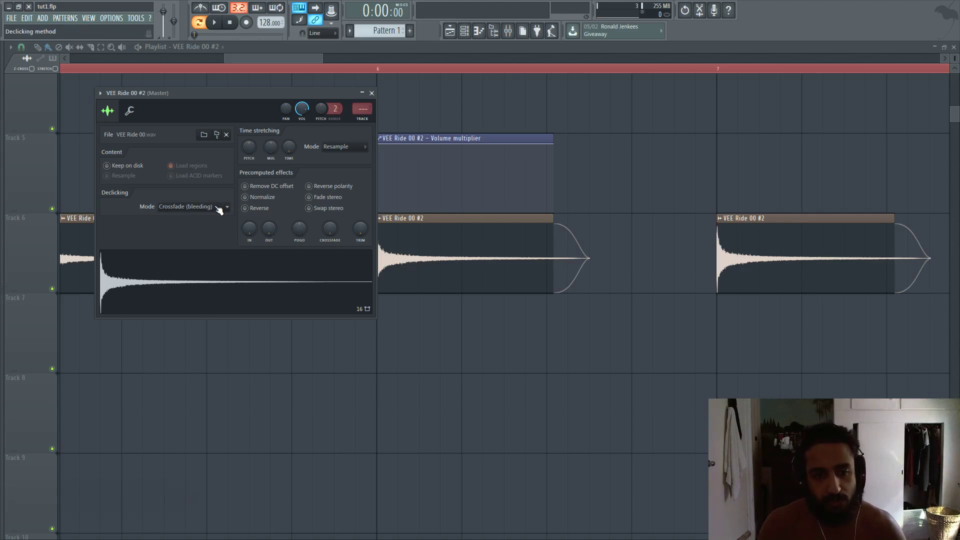
pyautogui.moveTo(553, 268); pyautogui.dragTo(426, 262)
# - Play the shortened clip, then reopen its settings and audition Smooth (bleeding) declicking
pyautogui.press('space')
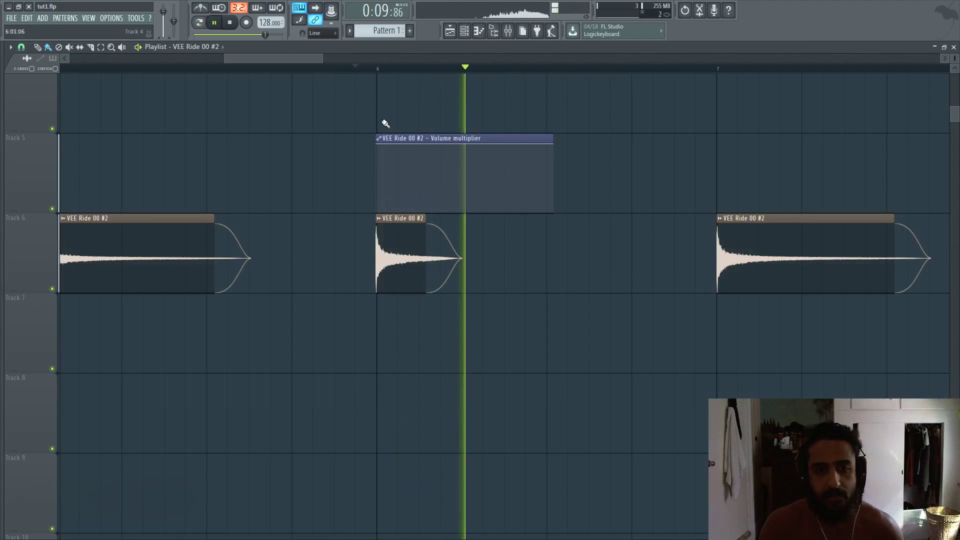
pyautogui.press('space')
pyautogui.doubleClick(399, 238)
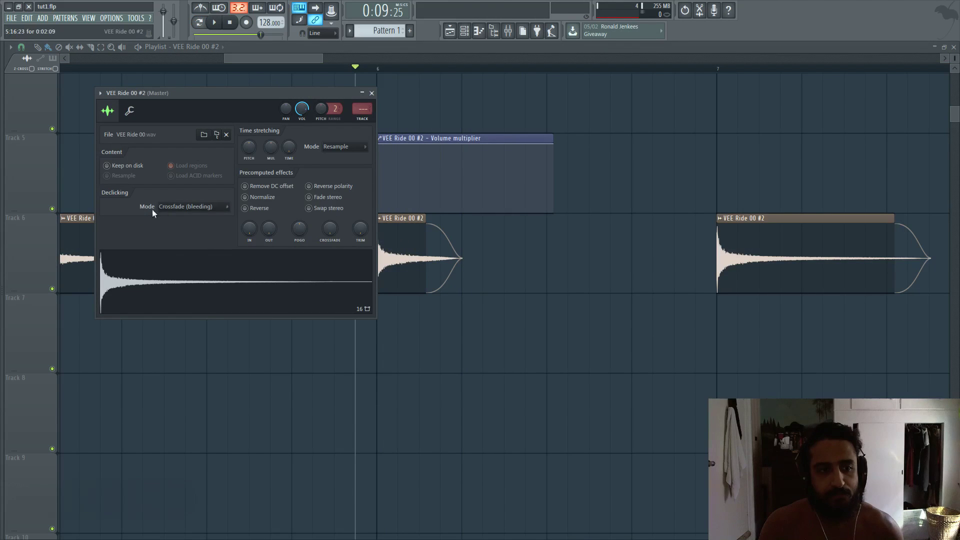
pyautogui.click(161, 207)
pyautogui.click(181, 255)
pyautogui.press('space')
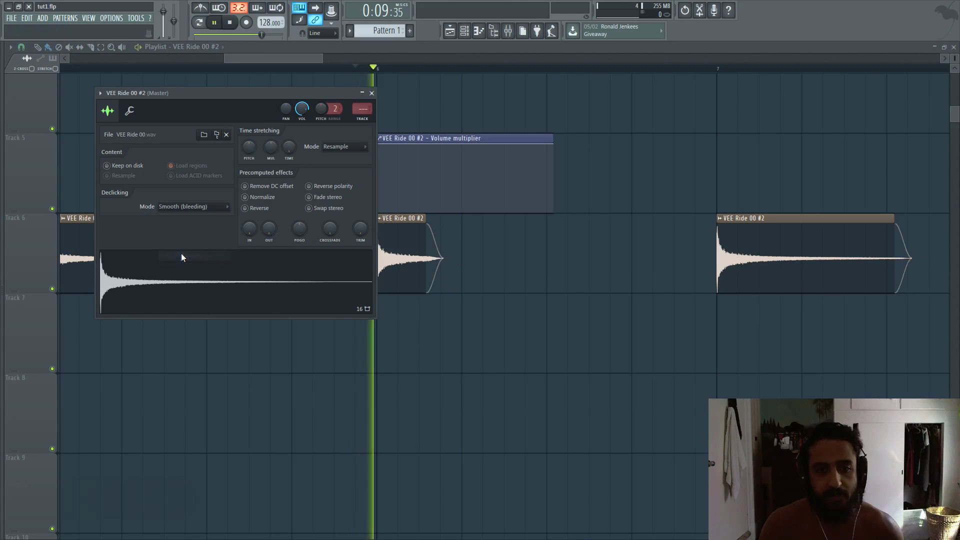
pyautogui.press('space')
# - Audition Generic (bleeding) and then Transient (no bleeding) declicking with playback
pyautogui.click(190, 207)
pyautogui.click(185, 244)
pyautogui.press('space')
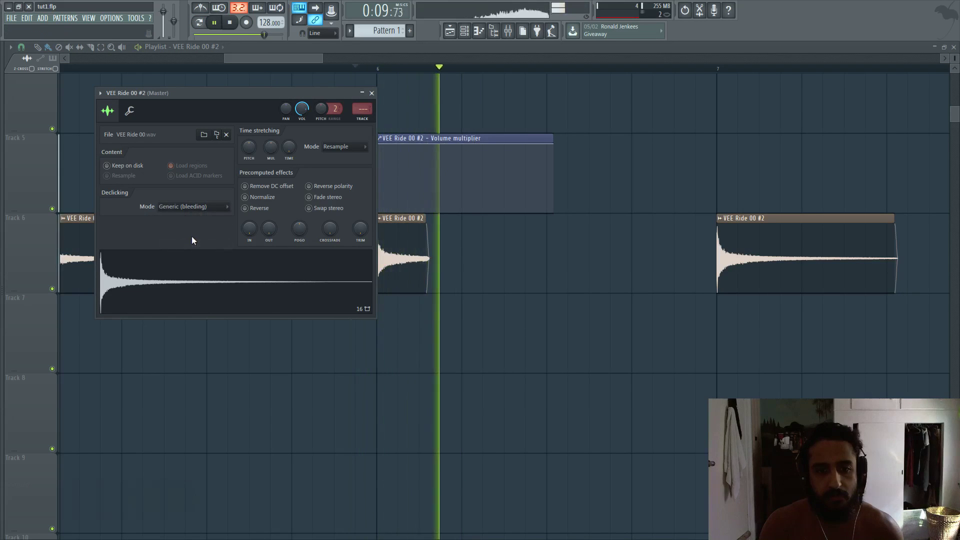
pyautogui.press('space')
pyautogui.click(192, 207)
pyautogui.click(195, 225)
pyautogui.press('space')
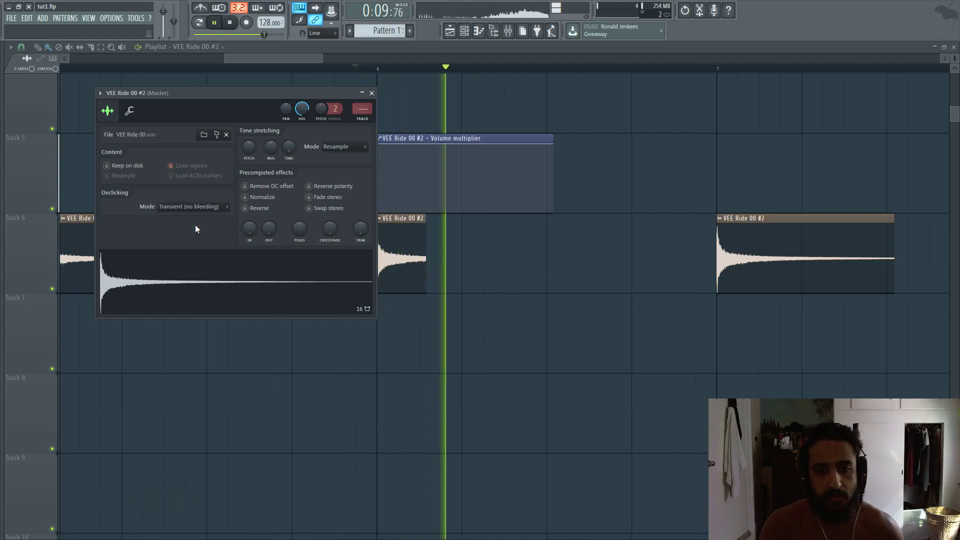
pyautogui.press('space')
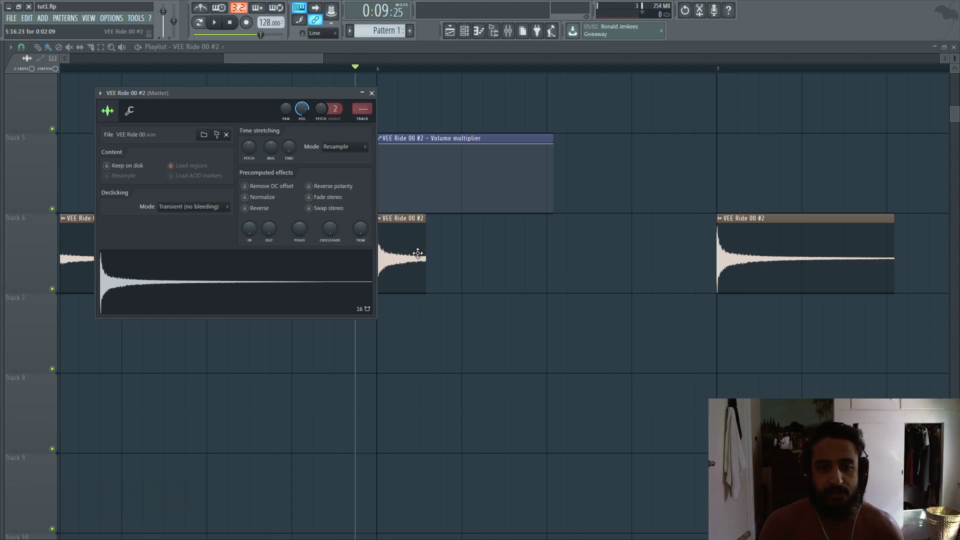
# - After a brief playback, choose Transient (bleeding) declicking
pyautogui.press('space')
pyautogui.press('space')
pyautogui.click(189, 206)
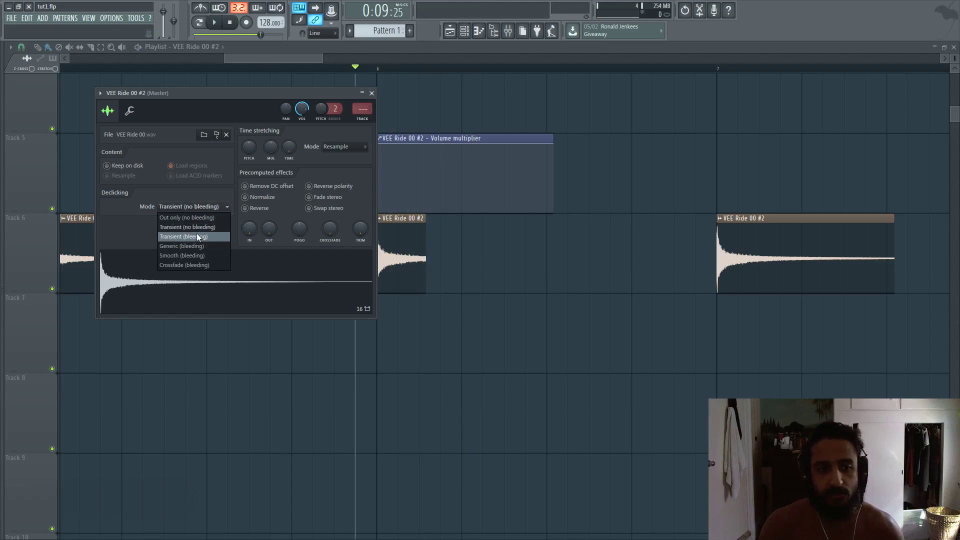
pyautogui.click(197, 236)
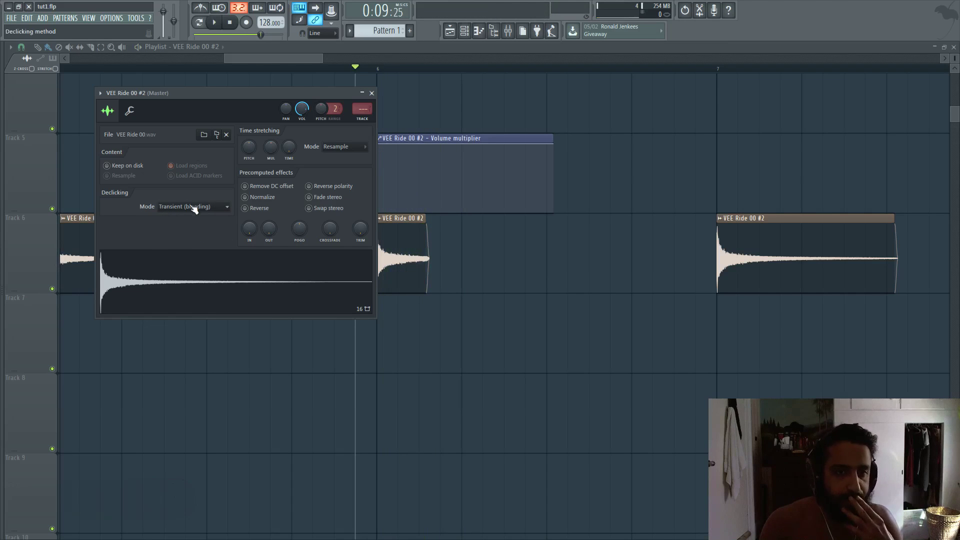
# - Move the settings window down, try Transient and Out only (no bleeding) declicking, and lengthen the middle clip
pyautogui.moveTo(271, 93); pyautogui.dragTo(593, 283)
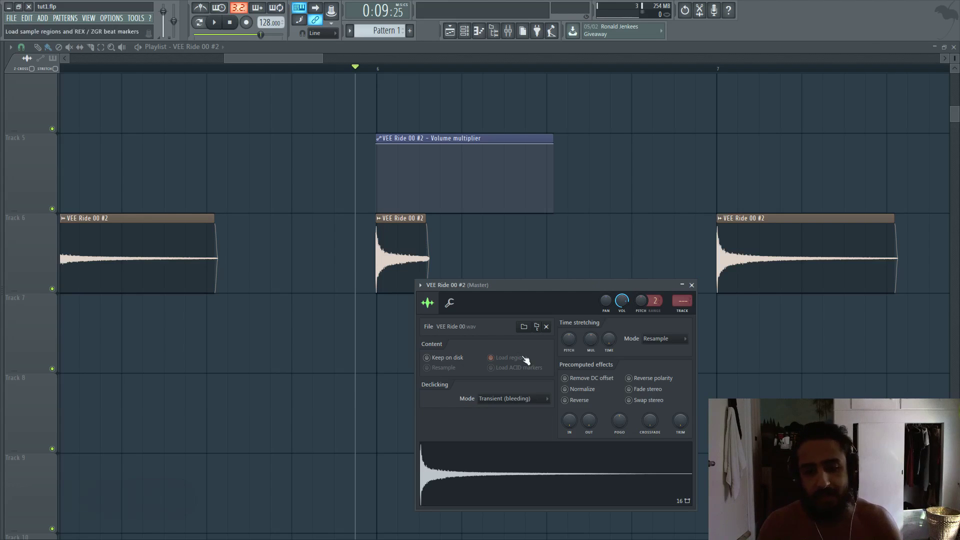
pyautogui.click(508, 398)
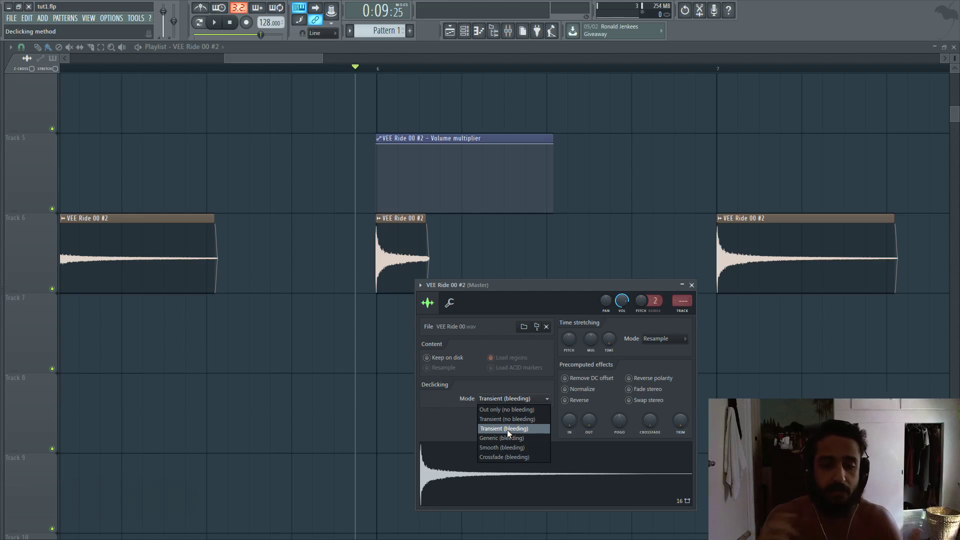
pyautogui.click(505, 419)
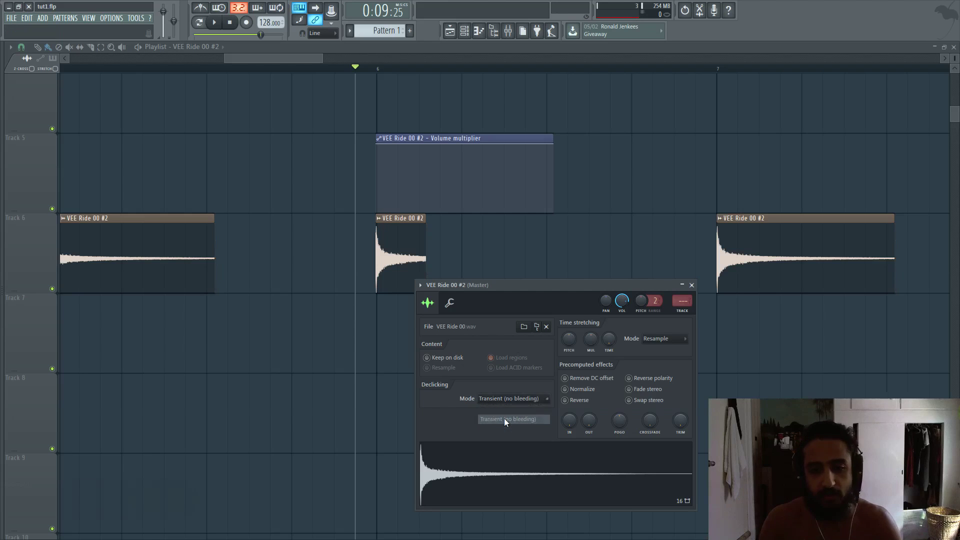
pyautogui.click(509, 403)
pyautogui.click(512, 408)
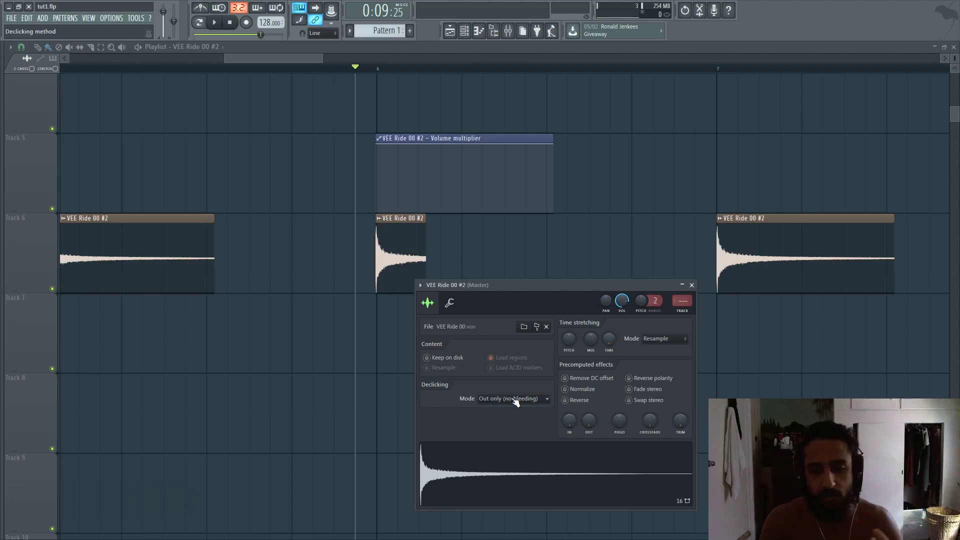
pyautogui.click(510, 398)
pyautogui.click(505, 419)
pyautogui.moveTo(425, 263); pyautogui.dragTo(468, 253)
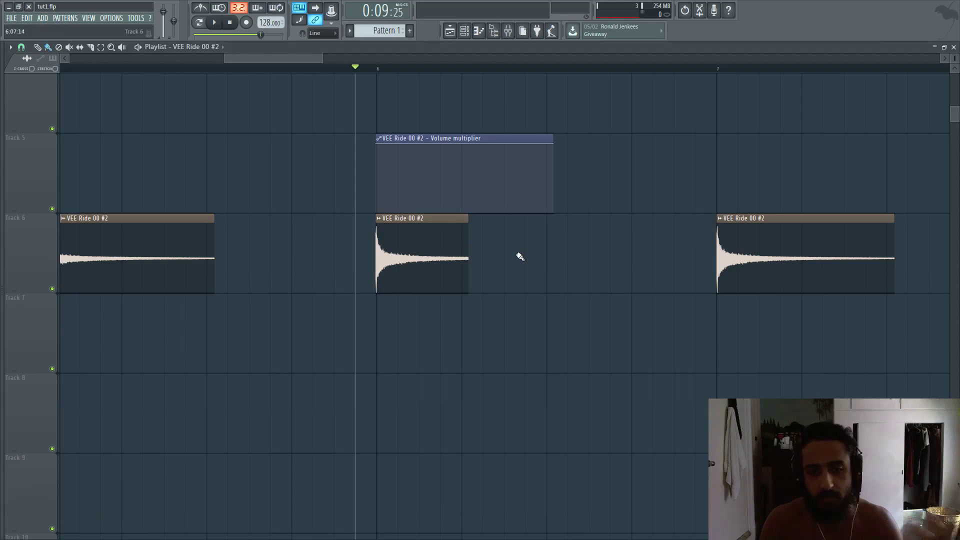
pyautogui.press('space')
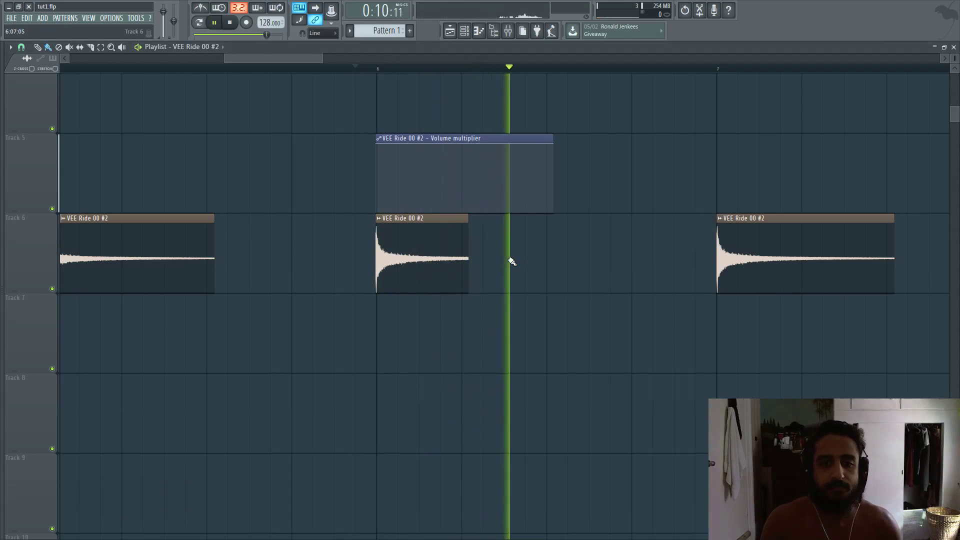
pyautogui.press('space')
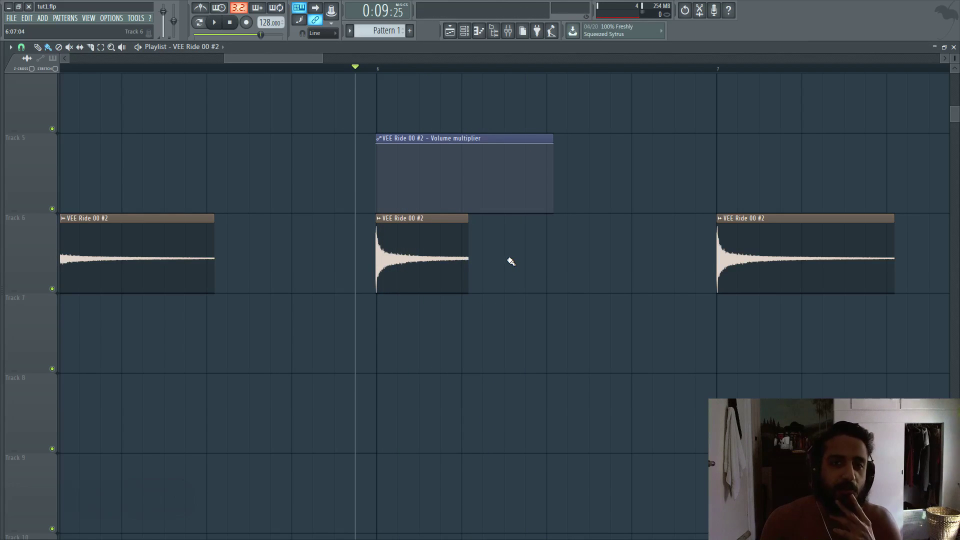